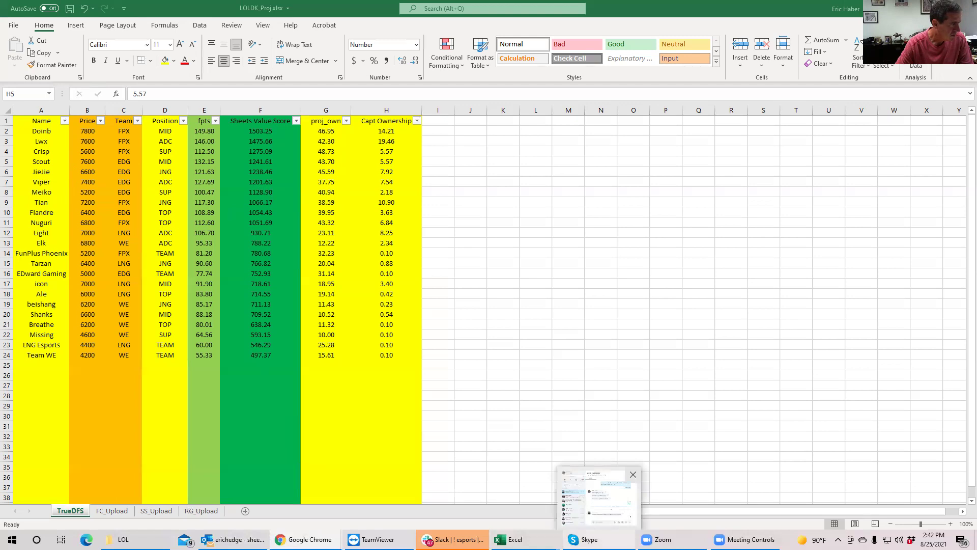
- Bring up the LOLDK_Stacks workbook and examine the modified stack score of each team, from FPX down to WE
mouse_move(509, 539)
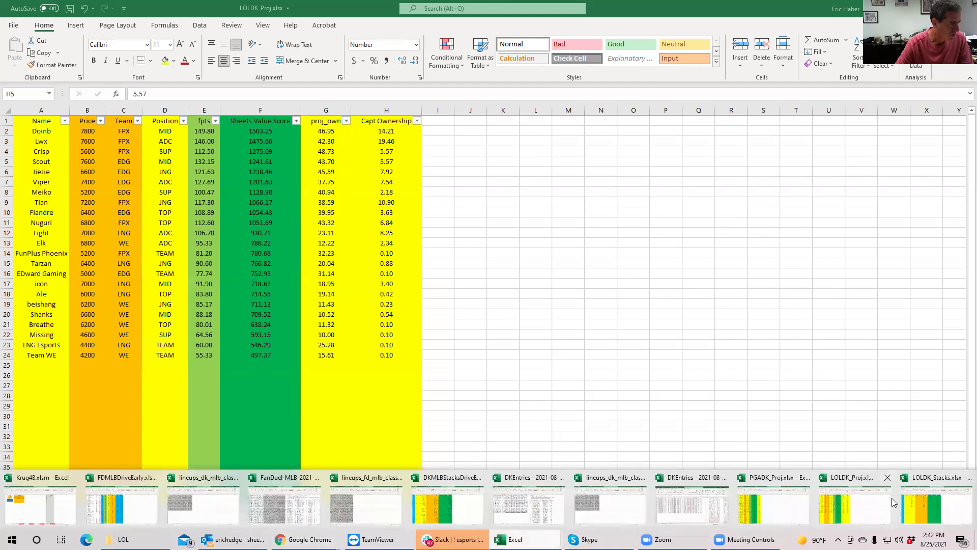
click(917, 499)
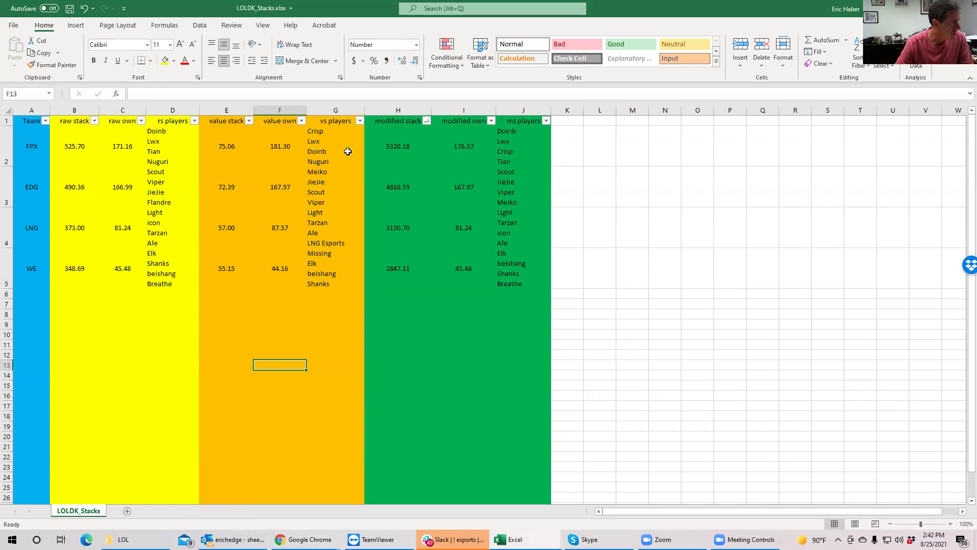
click(397, 142)
click(391, 187)
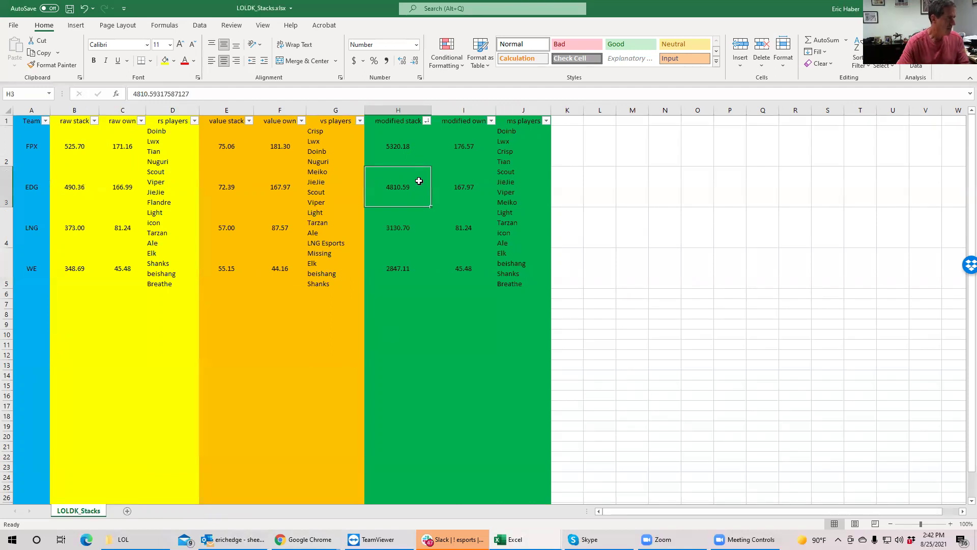
click(395, 224)
click(399, 268)
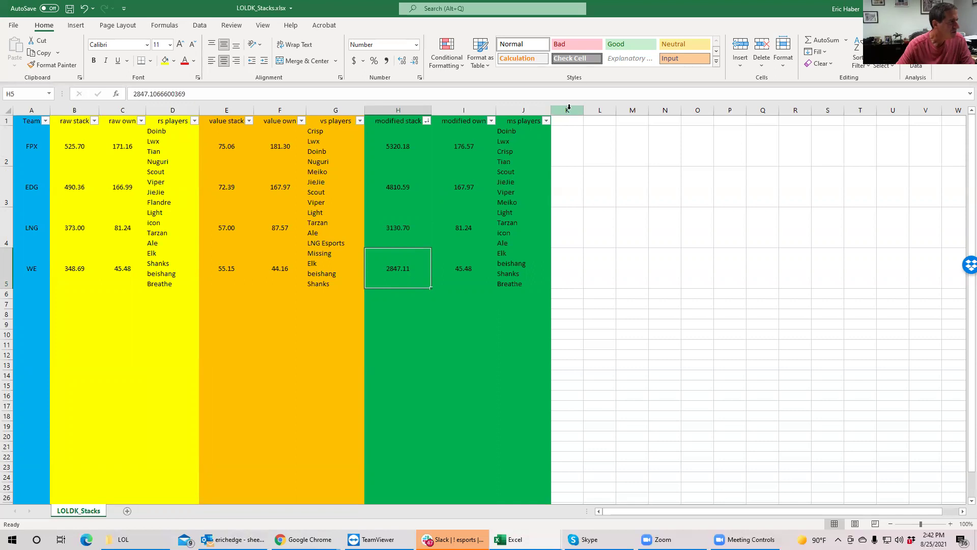
- Compare the modified own values of the four teams, focusing on LNG and WE
click(455, 143)
click(463, 186)
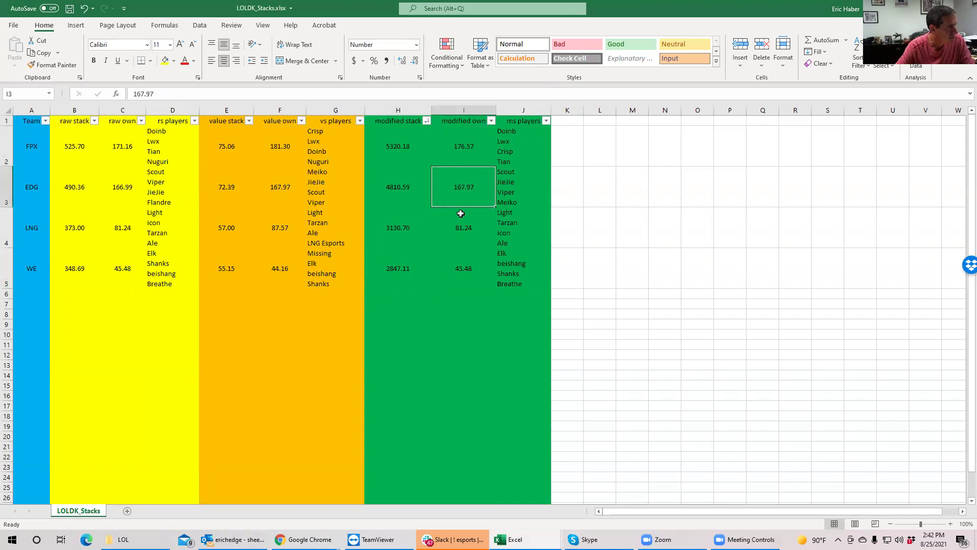
click(462, 232)
click(464, 271)
click(463, 231)
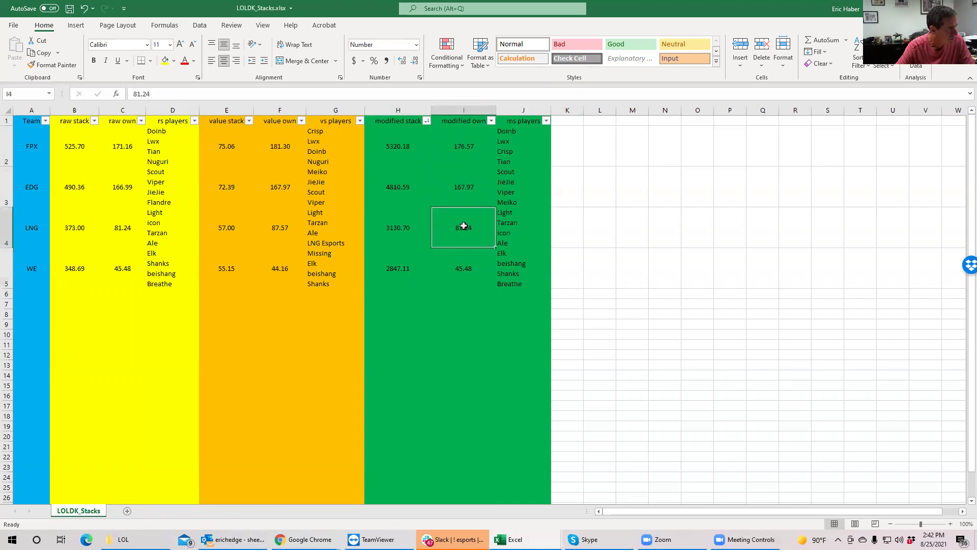
click(473, 147)
click(464, 234)
click(465, 261)
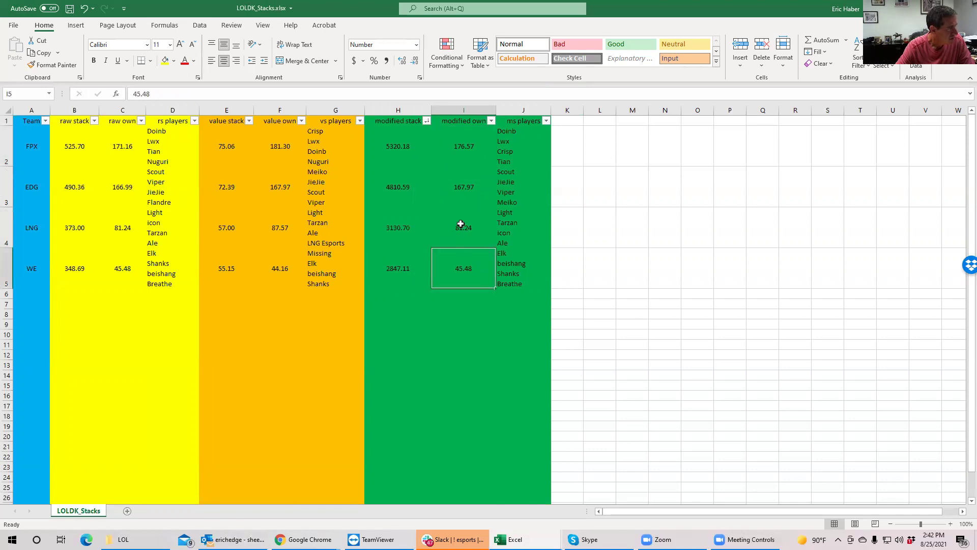
click(461, 224)
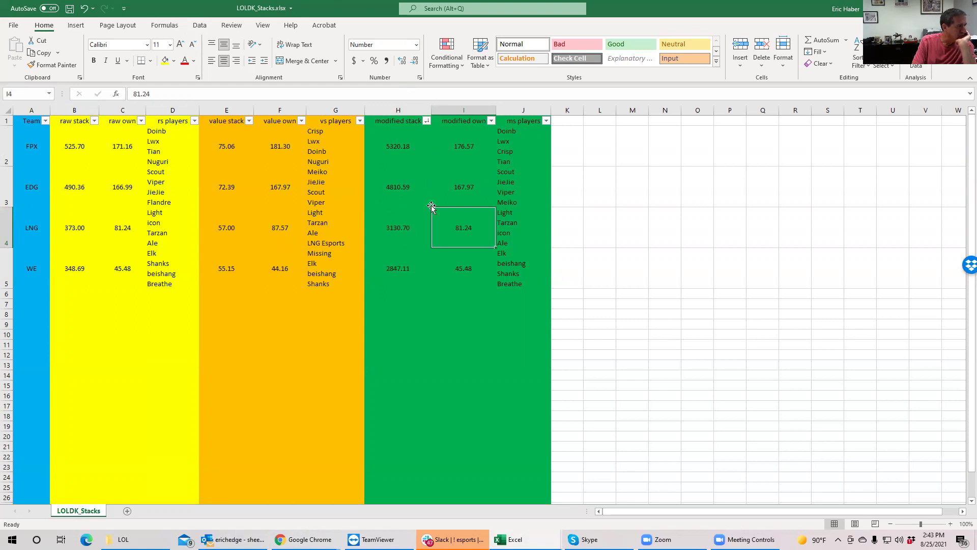
click(462, 272)
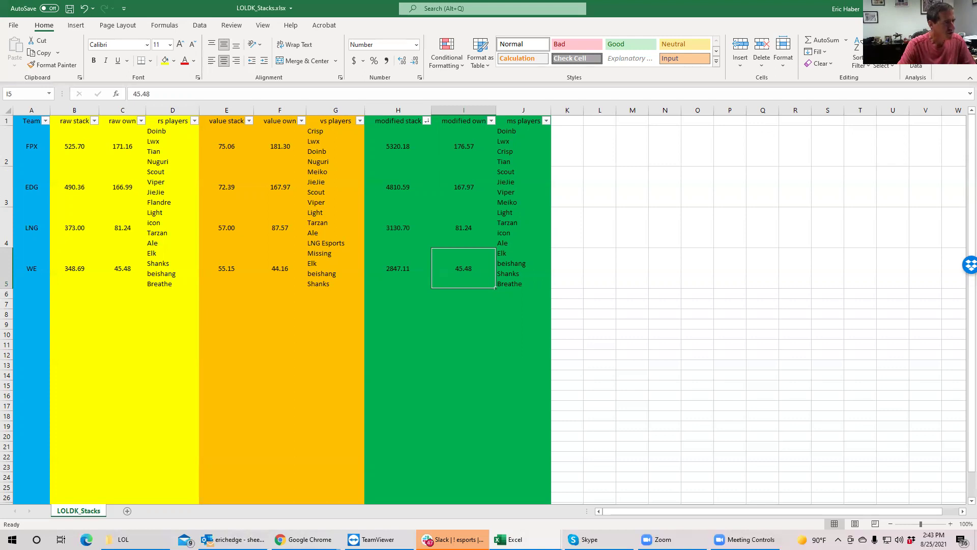
- Switch to the SaberSim lineup build in Chrome and check the 4|3 lineups under its stack type exposures
key(alt+Tab)
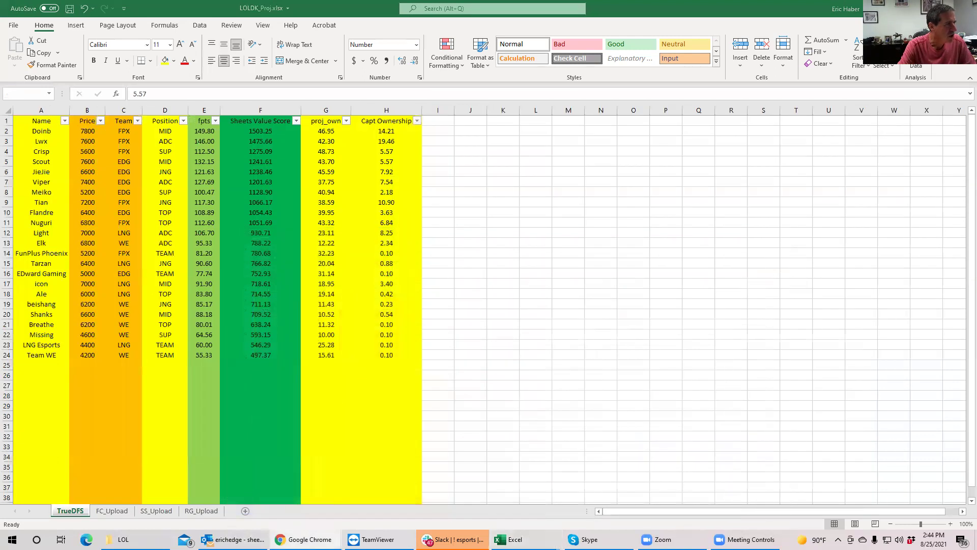
key(alt+Tab)
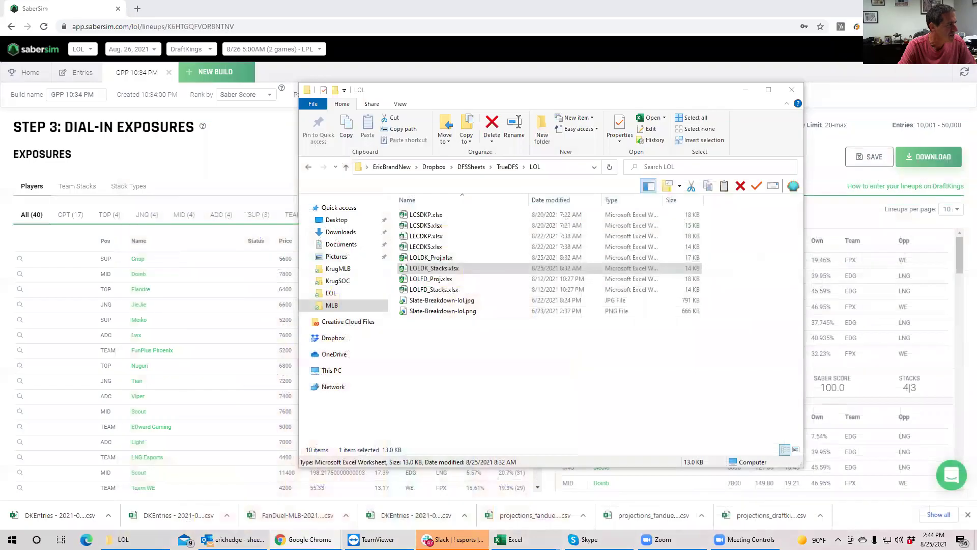
click(746, 94)
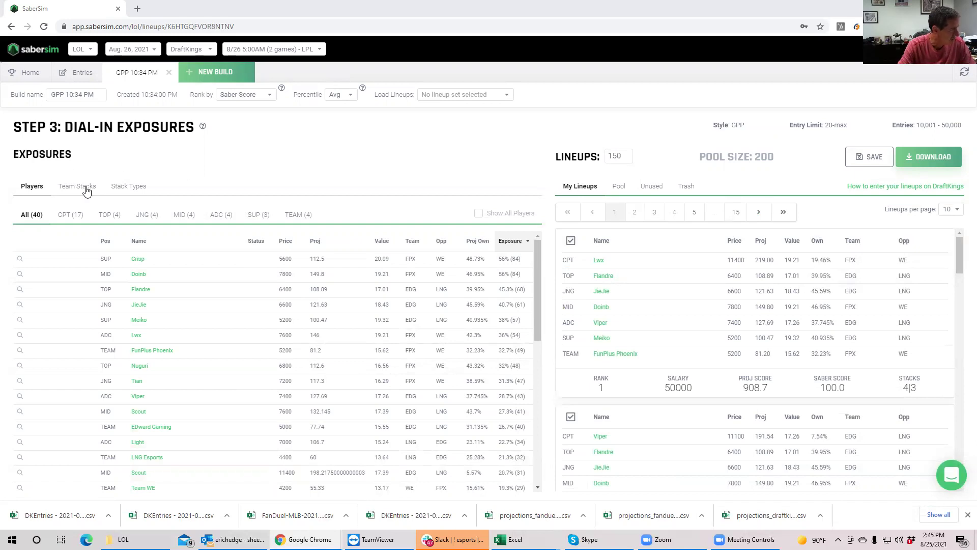
click(126, 186)
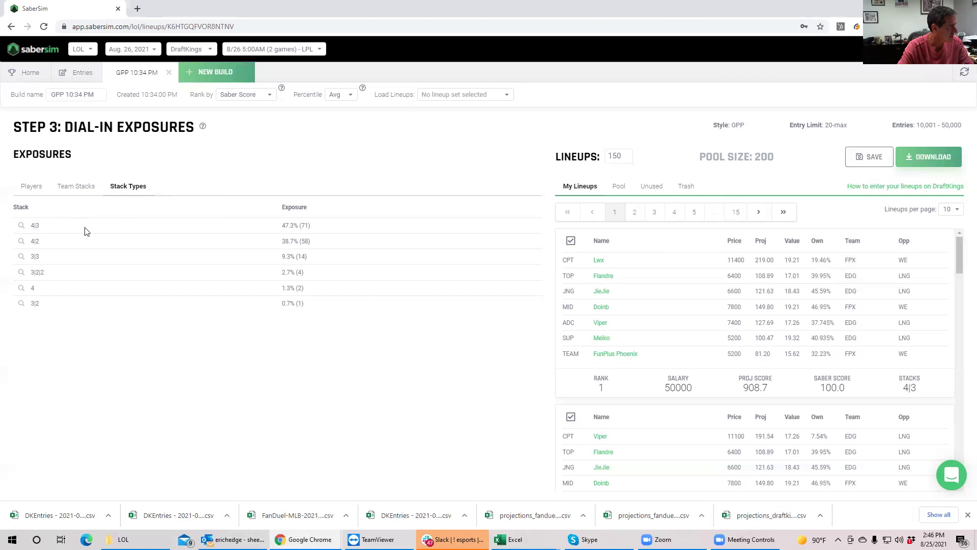
click(21, 226)
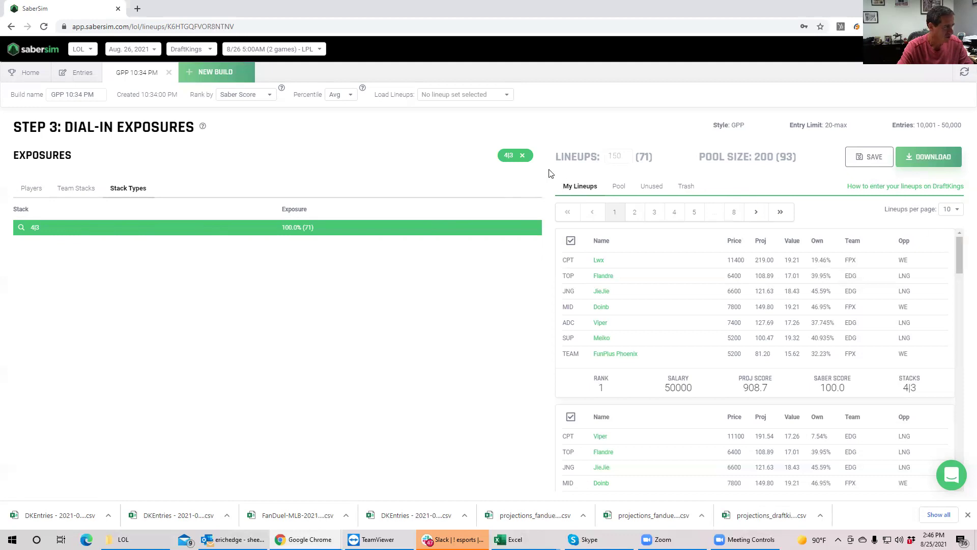
click(523, 156)
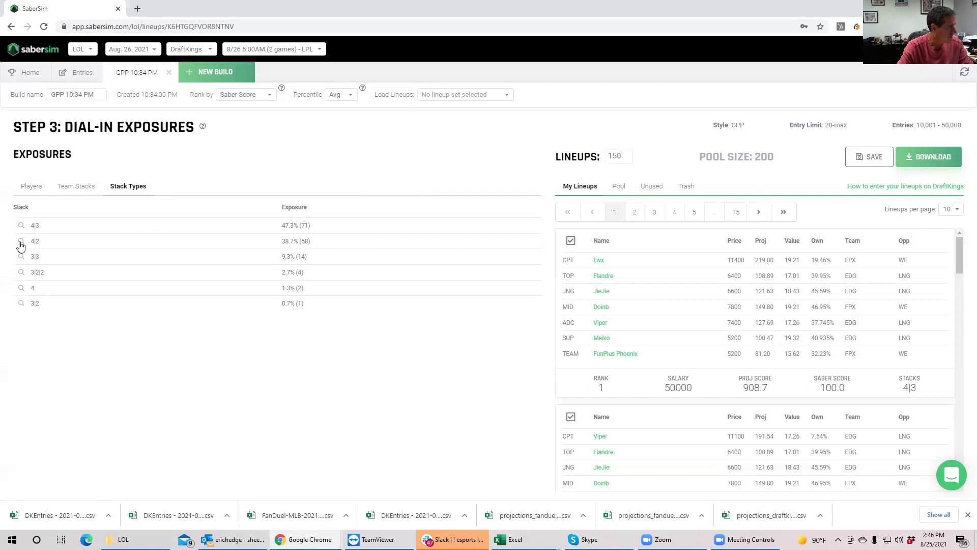
- Filter the lineups by the 4|2 stack type, review the first page's team combinations, and clear the filter
click(22, 243)
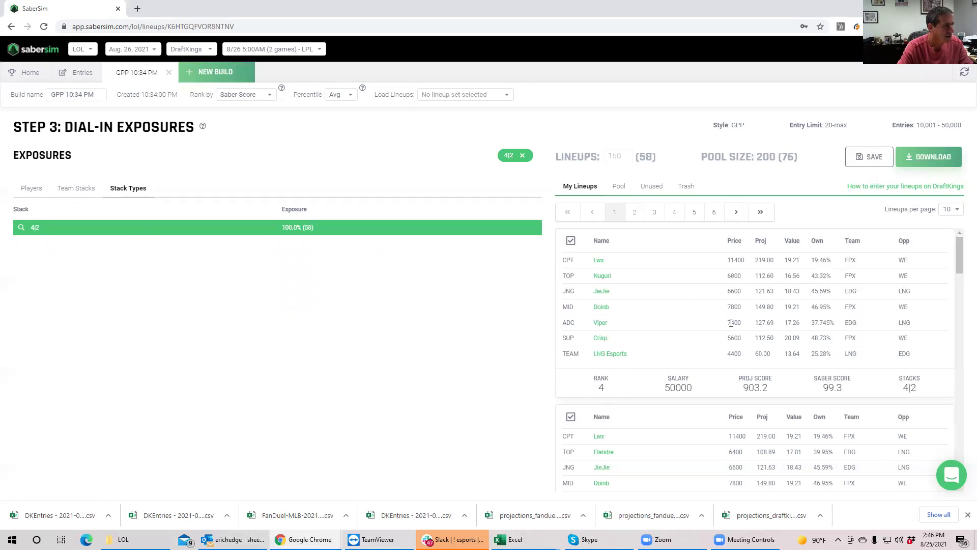
drag(959, 268, 954, 246)
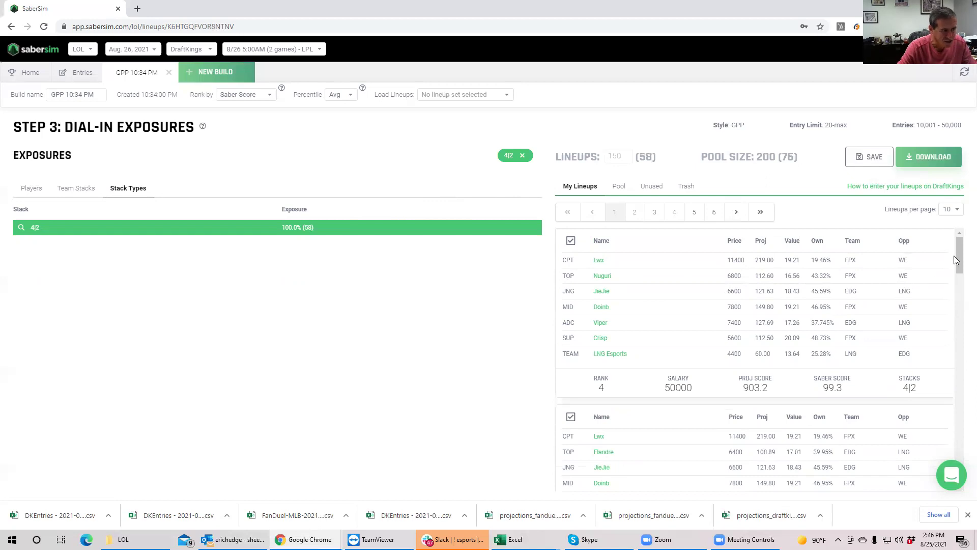
mouse_move(960, 253)
mouse_down()
mouse_move(958, 267)
mouse_move(958, 251)
mouse_up()
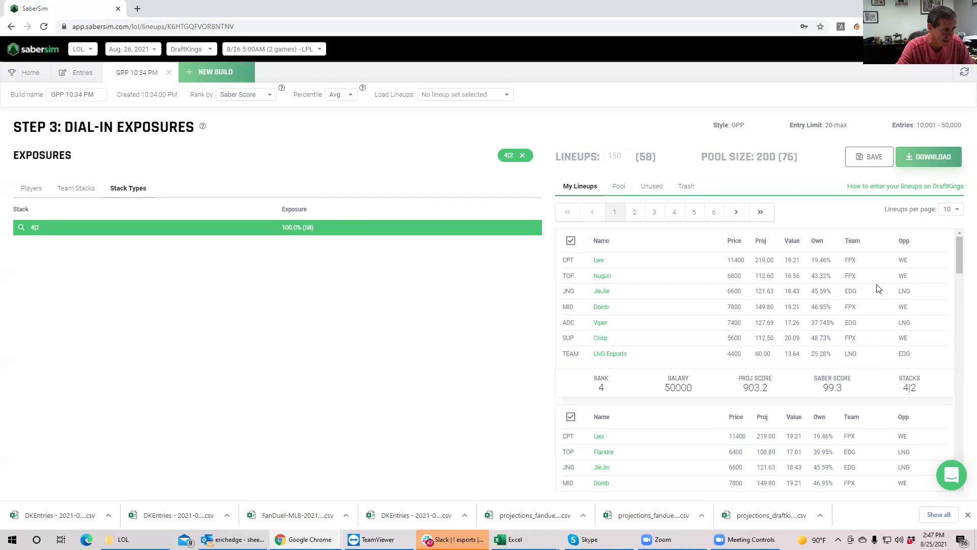
drag(961, 268, 961, 285)
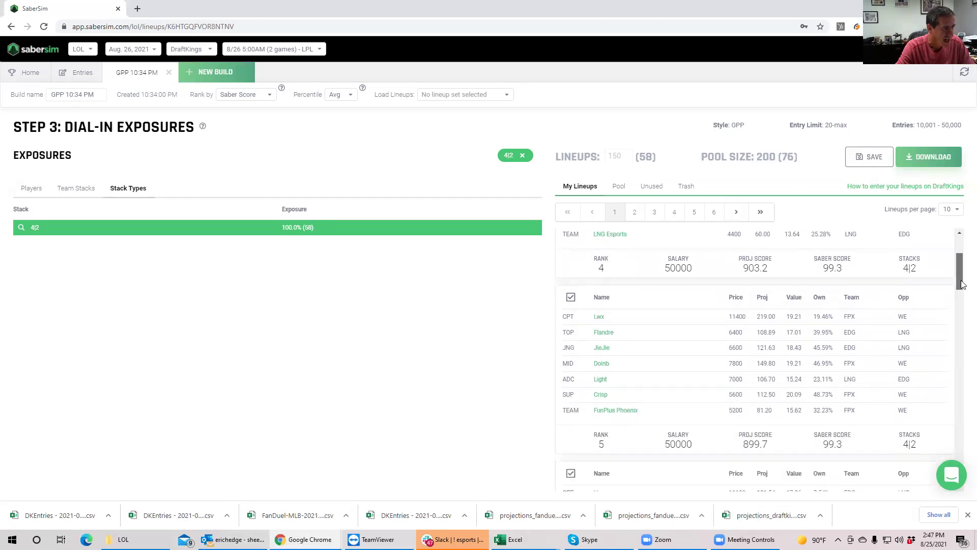
drag(962, 285, 961, 257)
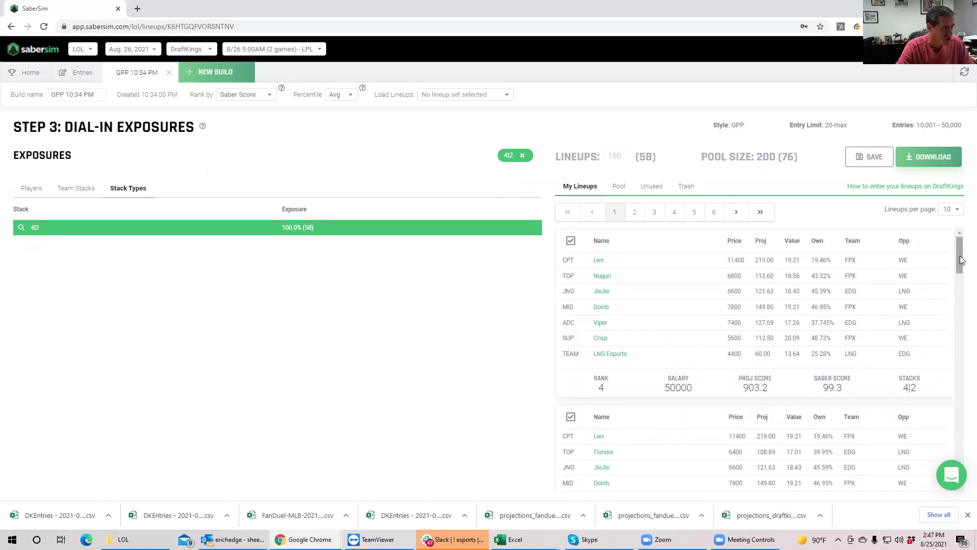
drag(961, 259, 962, 286)
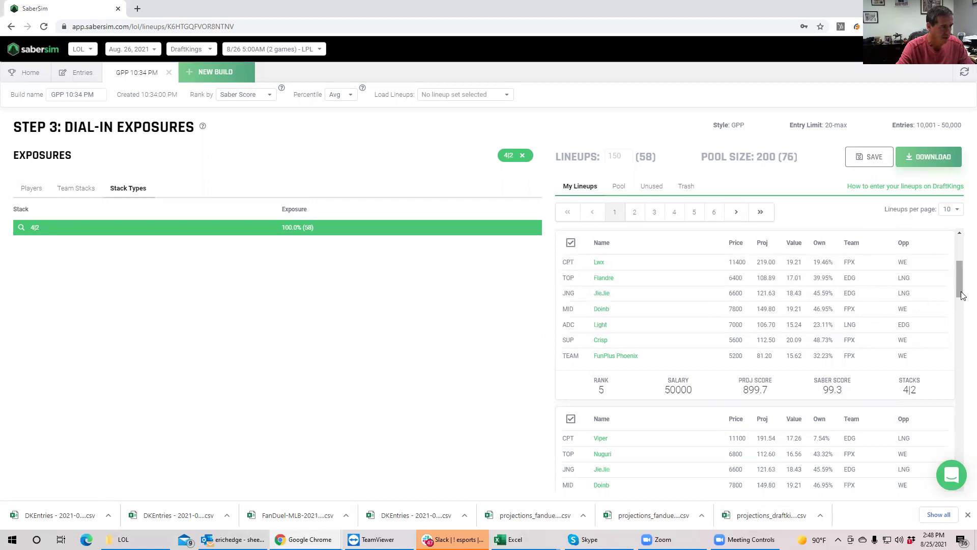
drag(959, 282, 958, 259)
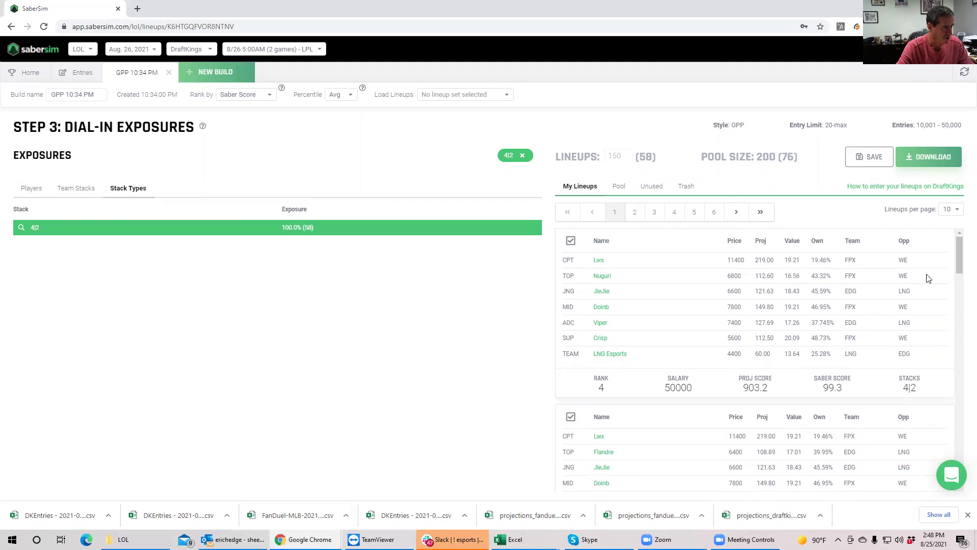
drag(959, 261, 959, 279)
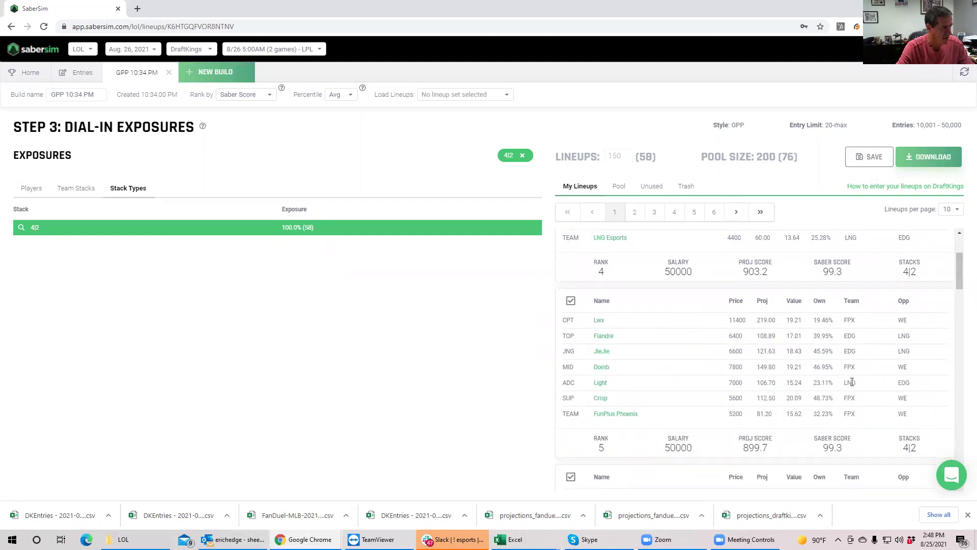
drag(959, 277, 954, 301)
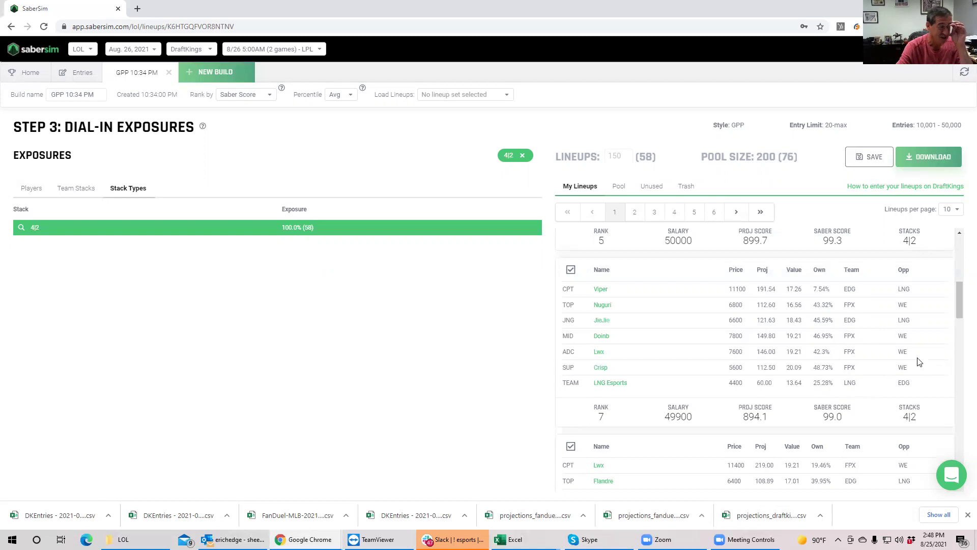
drag(959, 313, 959, 341)
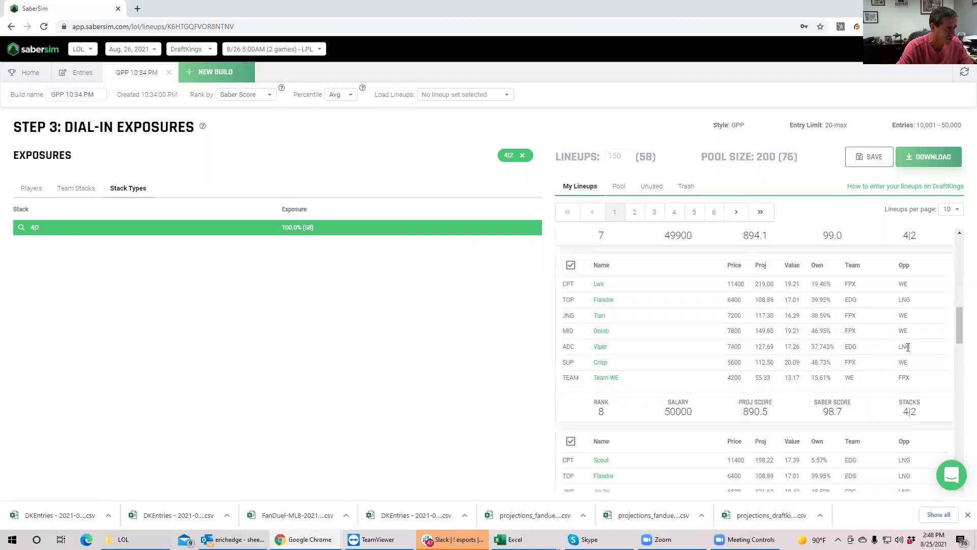
drag(956, 331, 946, 356)
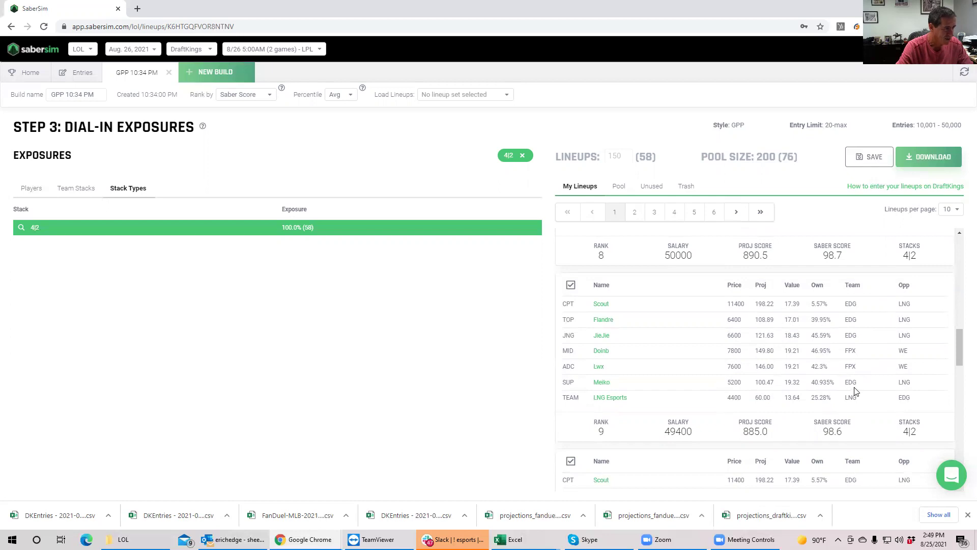
drag(958, 341, 957, 377)
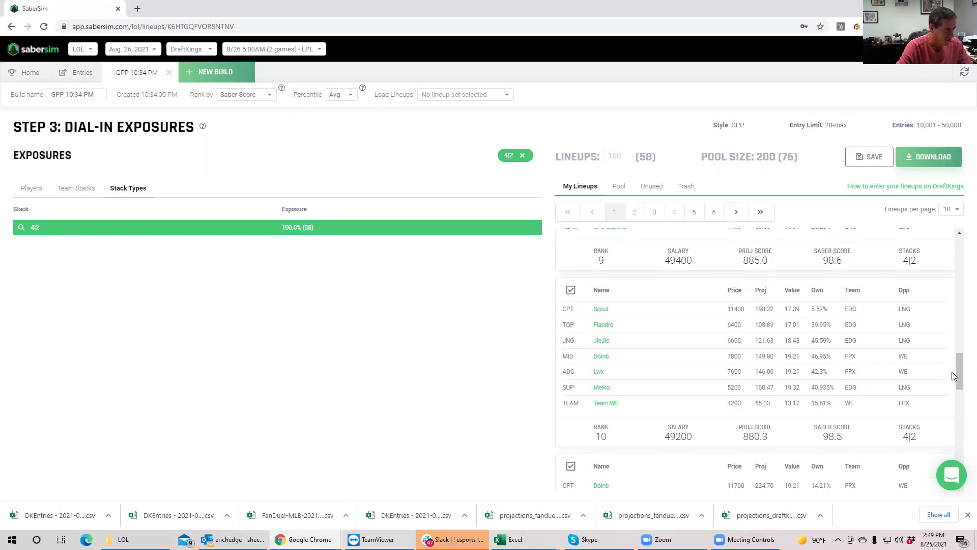
mouse_move(962, 366)
mouse_down()
mouse_move(955, 402)
mouse_move(956, 382)
mouse_up()
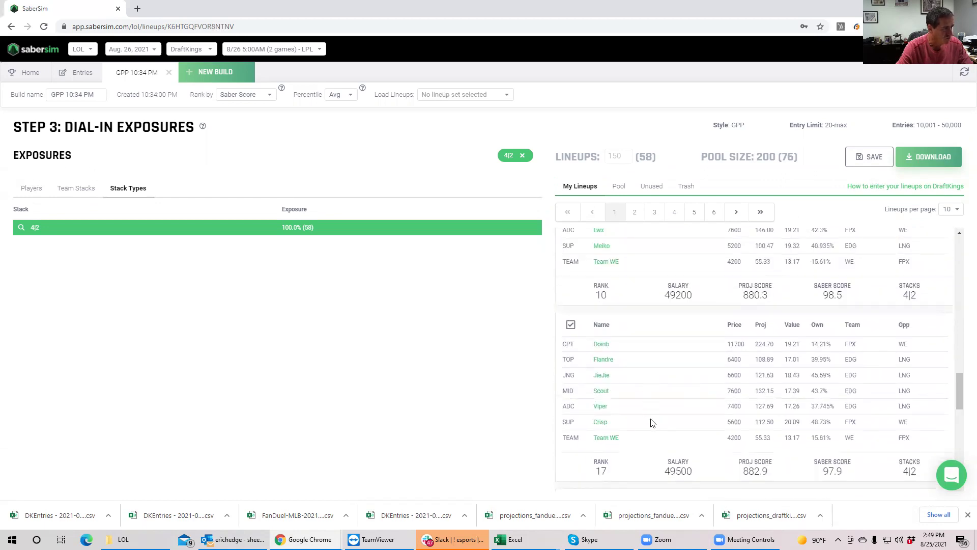
drag(961, 391, 959, 235)
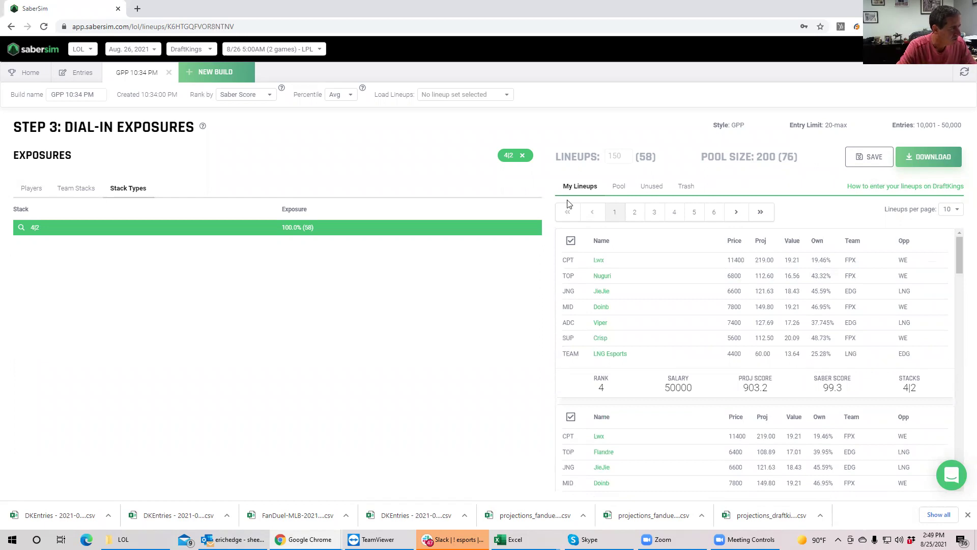
click(525, 157)
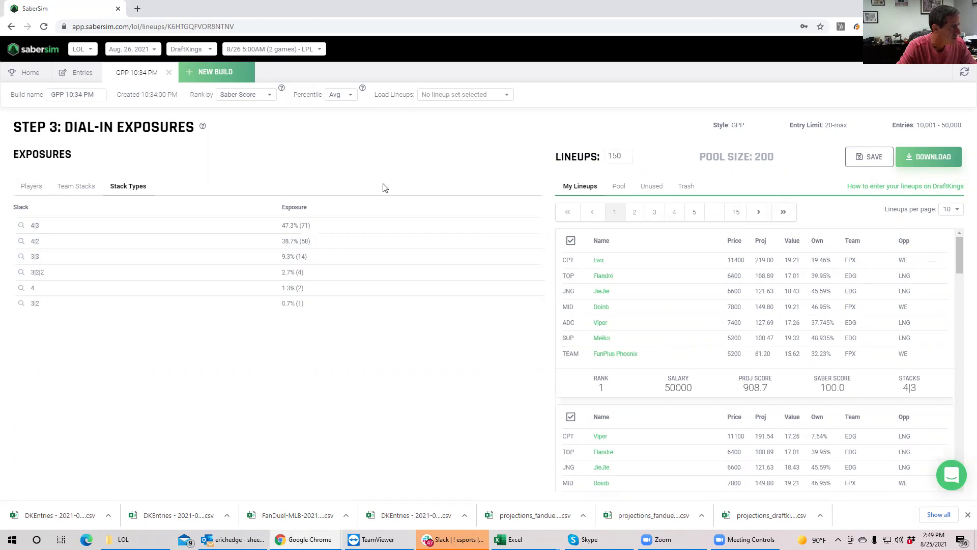
- Filter the lineups by the 4|3 stack type, skim through the first page, and remove the filter
click(20, 226)
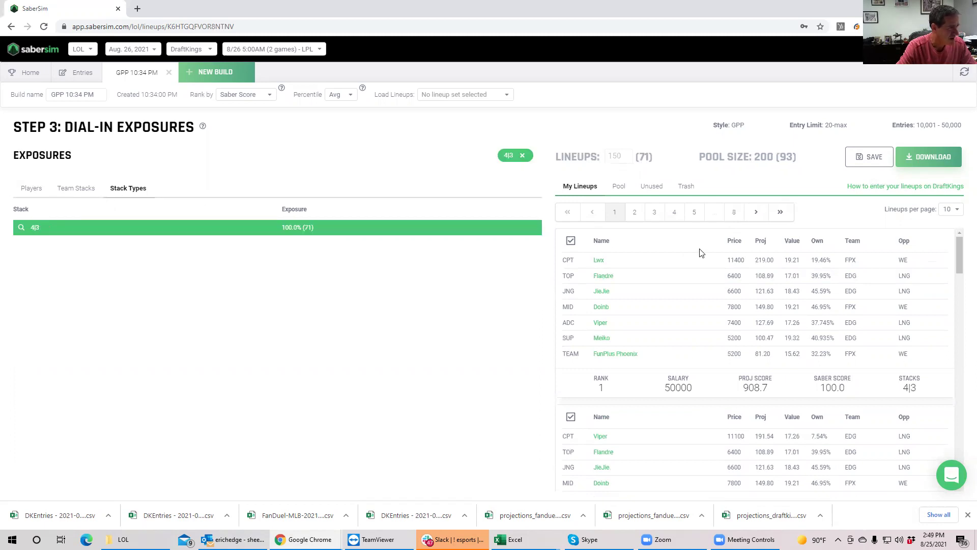
scroll(953, 271, down, 4)
scroll(953, 275, down, 2)
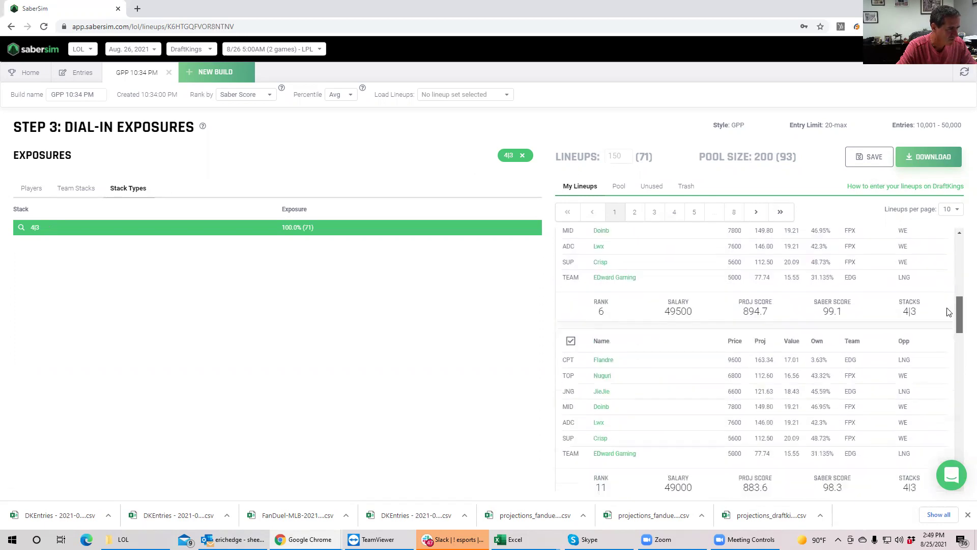
scroll(942, 256, up, 5)
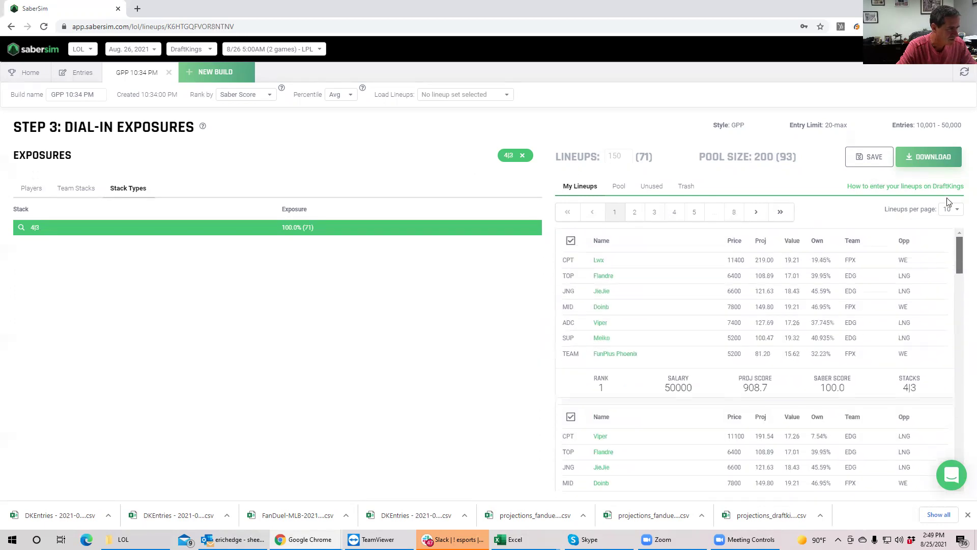
click(522, 155)
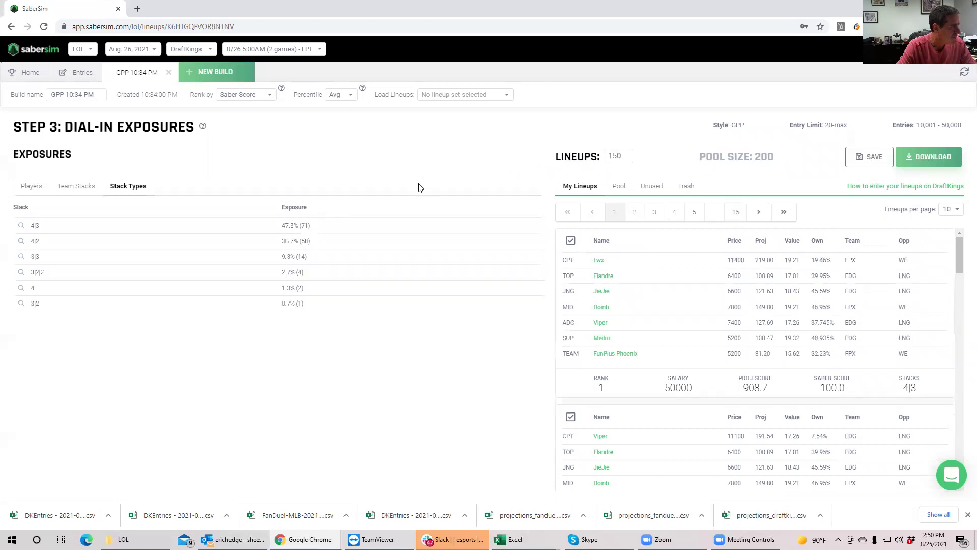
- Filter the lineups by the 3|3 stack type and review the player and team combinations on the first page
click(21, 257)
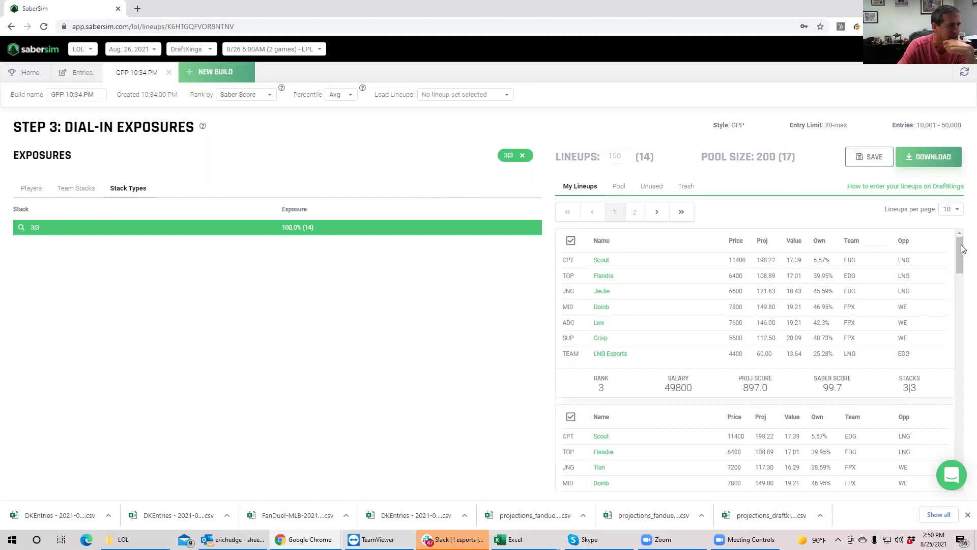
drag(960, 249, 952, 219)
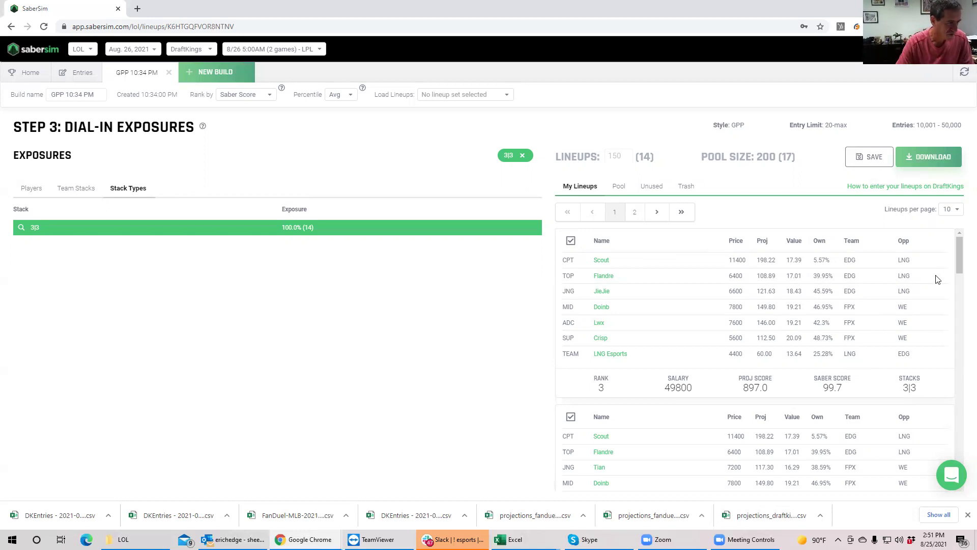
drag(961, 264, 959, 286)
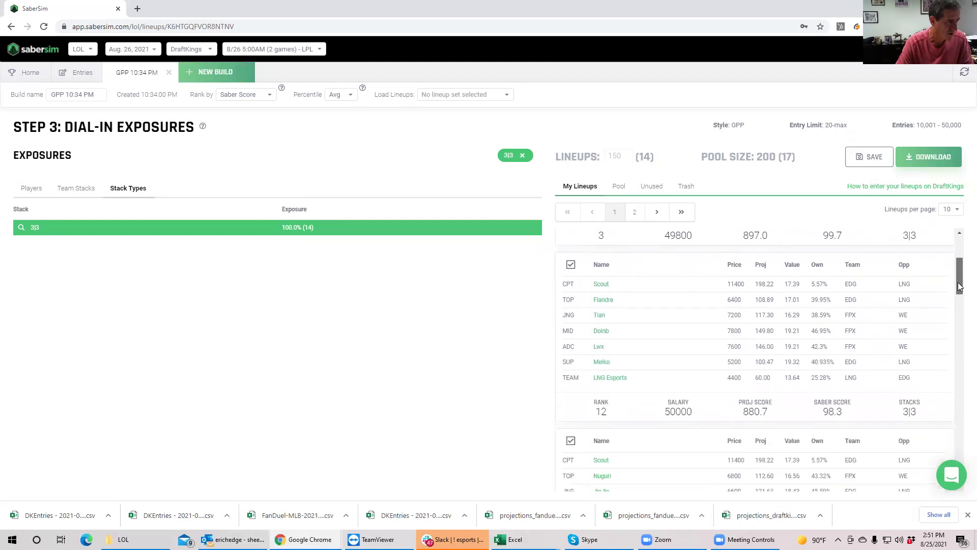
drag(960, 286, 960, 249)
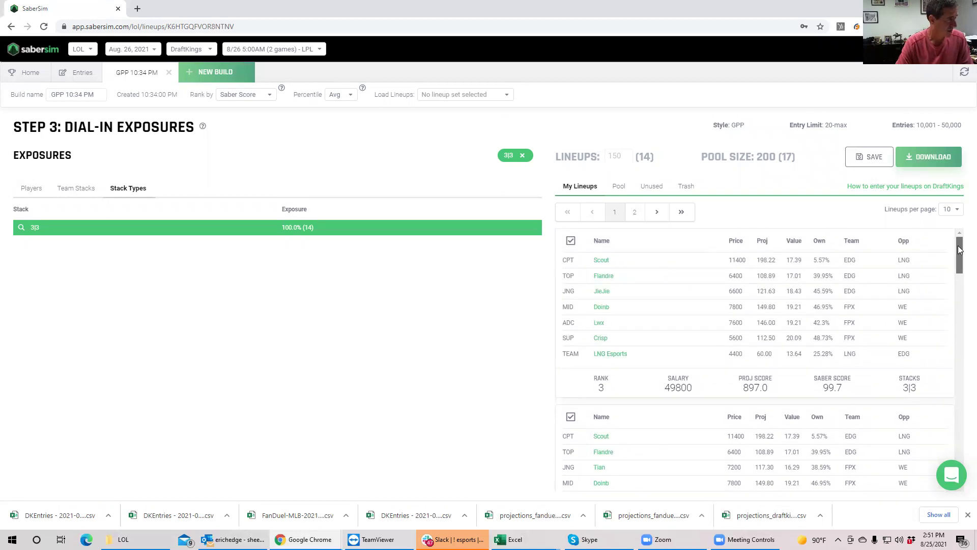
scroll(953, 259, down, 7)
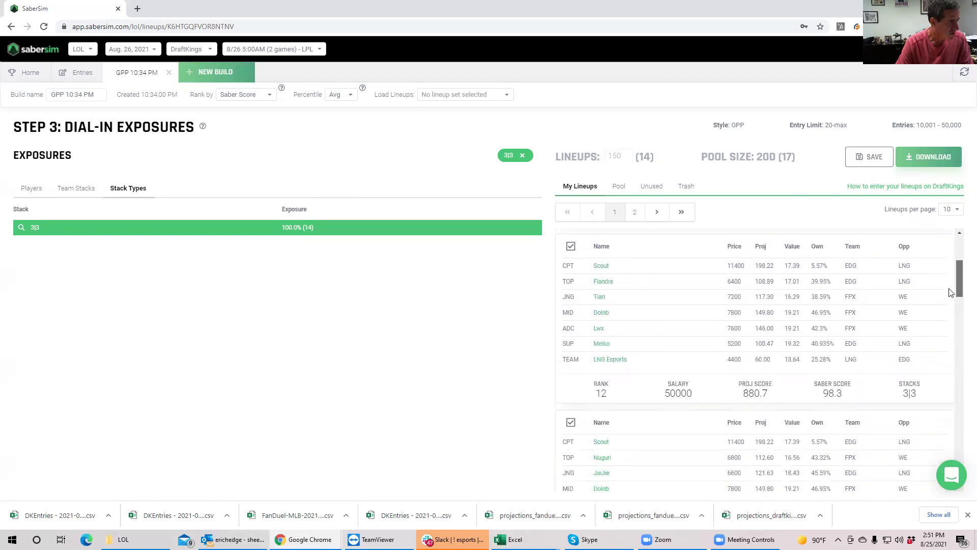
drag(949, 314, 944, 384)
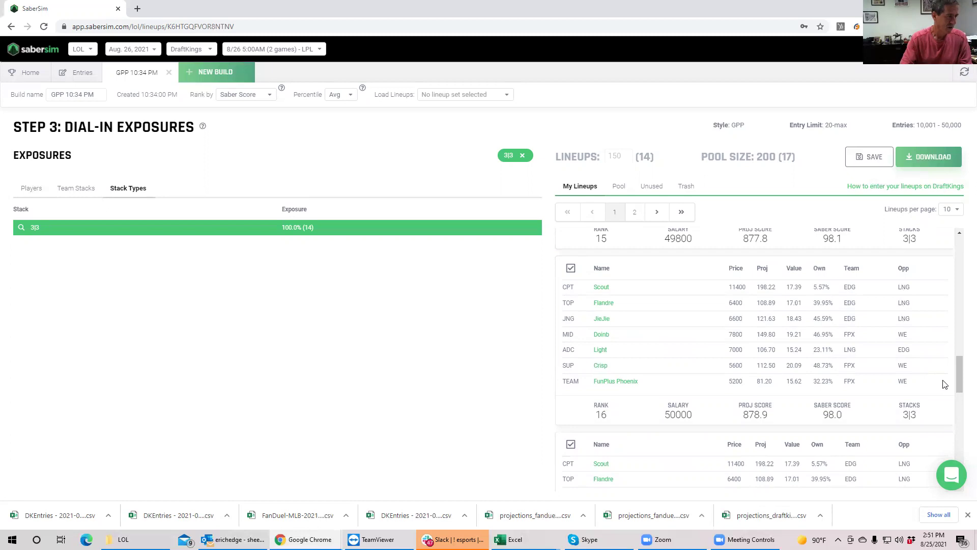
drag(959, 371, 886, 263)
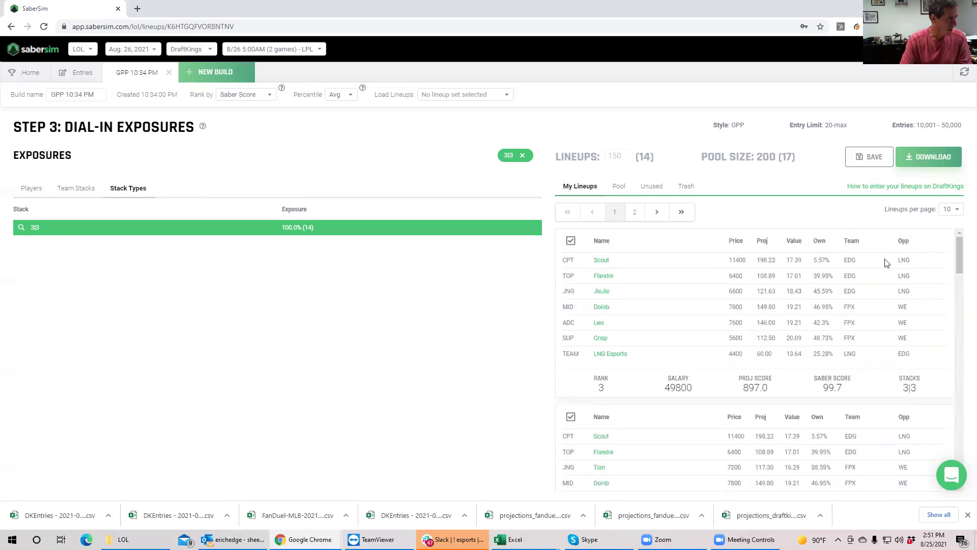